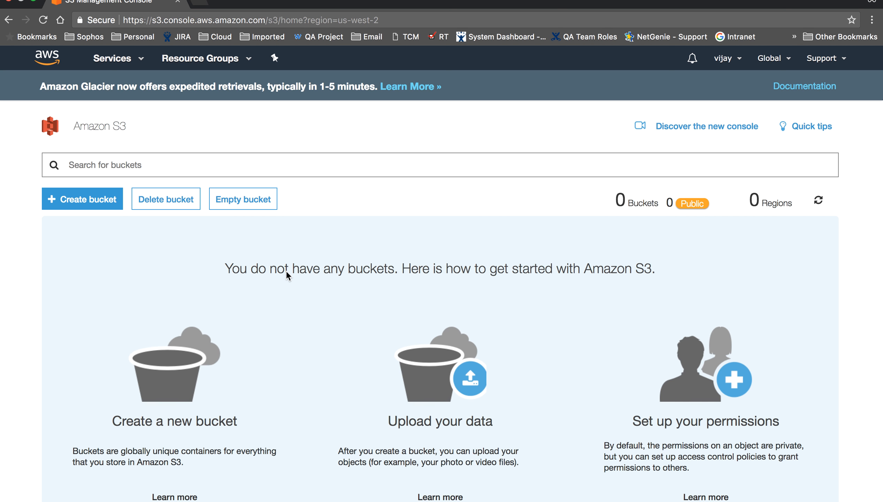
Create a bucket named lifecyclemgmt-aws-easy-learn in US West (Oregon) with default properties and permissions.
left_click(88, 200)
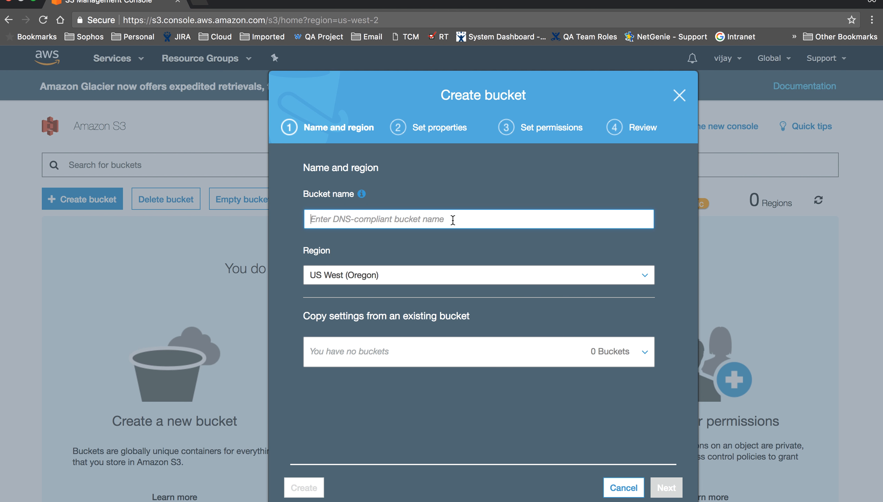
type("life")
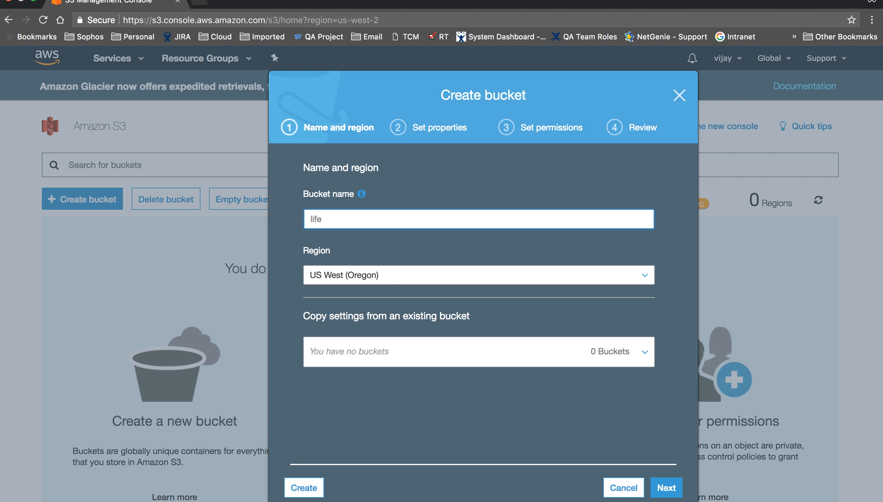
type("cyclemgmt-aws-")
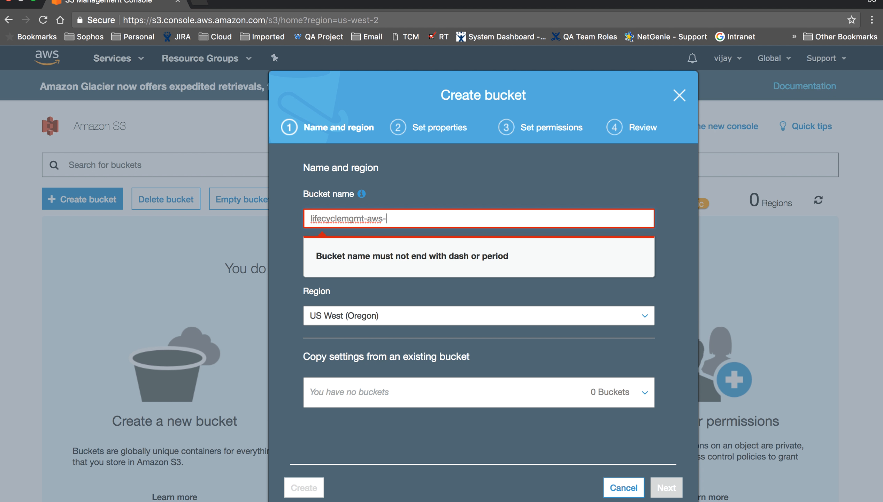
type("easy-le")
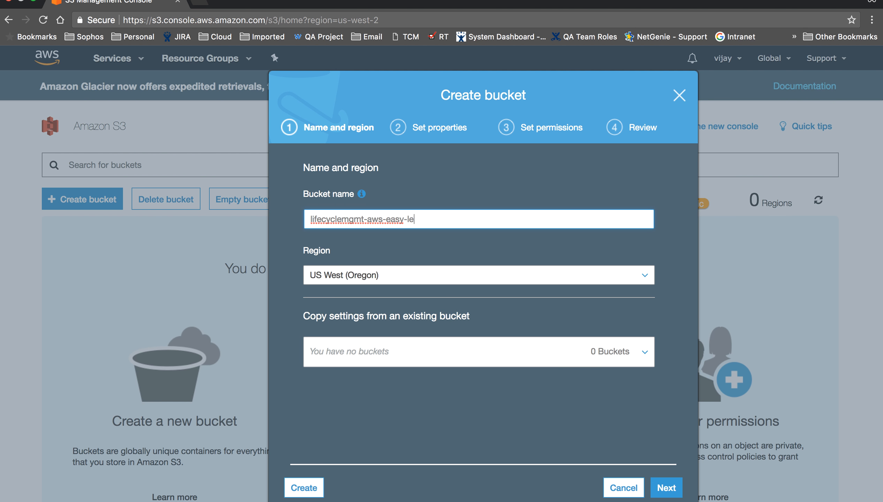
type("arn")
left_click(670, 488)
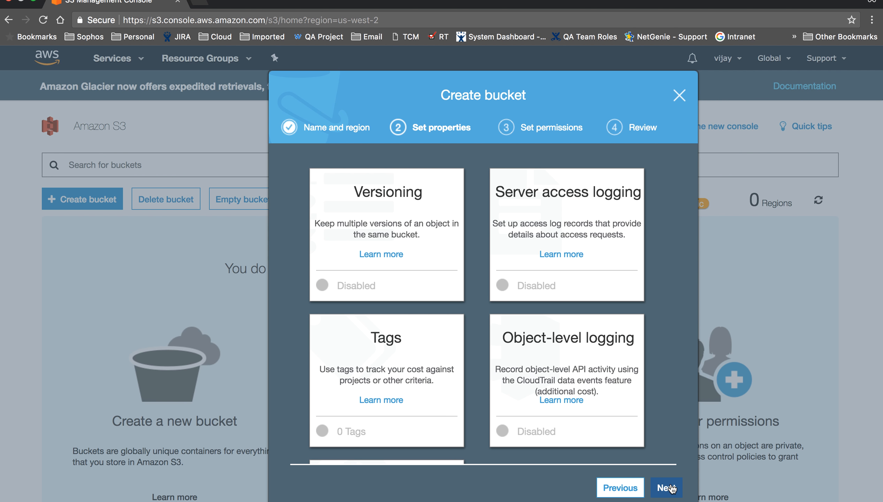
left_click(670, 488)
left_click(670, 488)
left_click(672, 488)
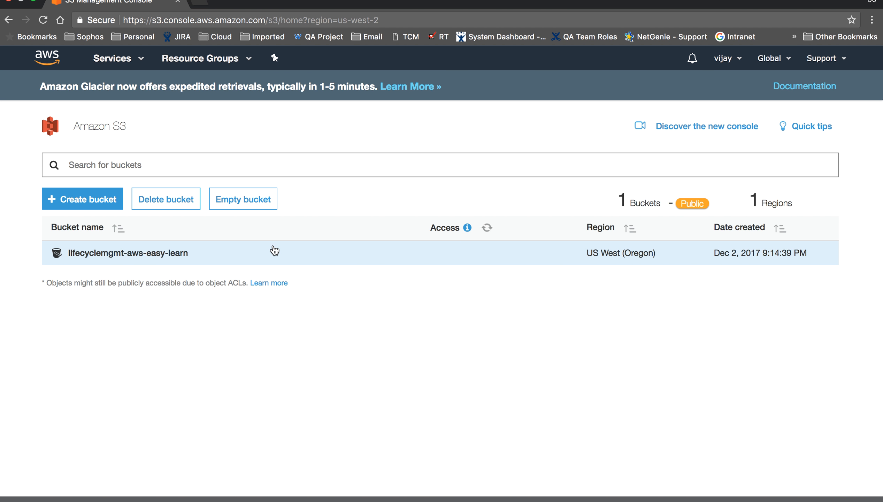
Start a lifecycle rule named mybucket for the lifecyclemgmt-aws-easy-learn bucket, without a prefix or tag filter.
left_click(275, 251)
left_click(600, 189)
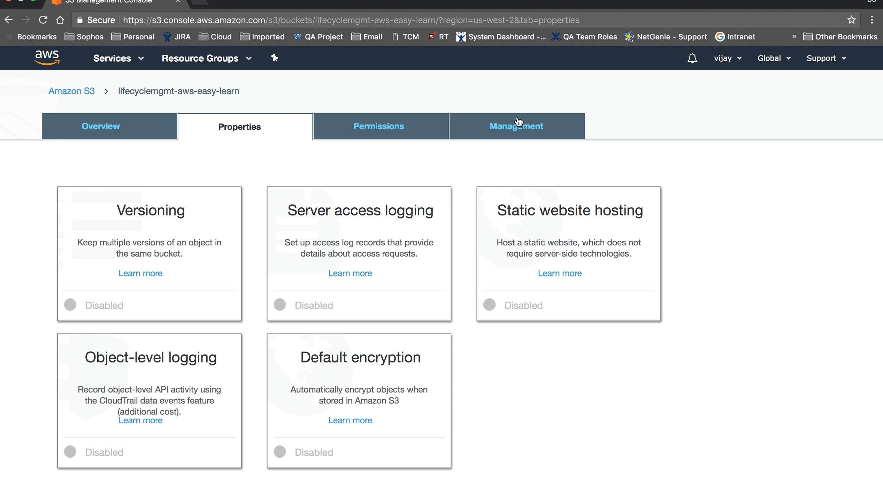
left_click(506, 129)
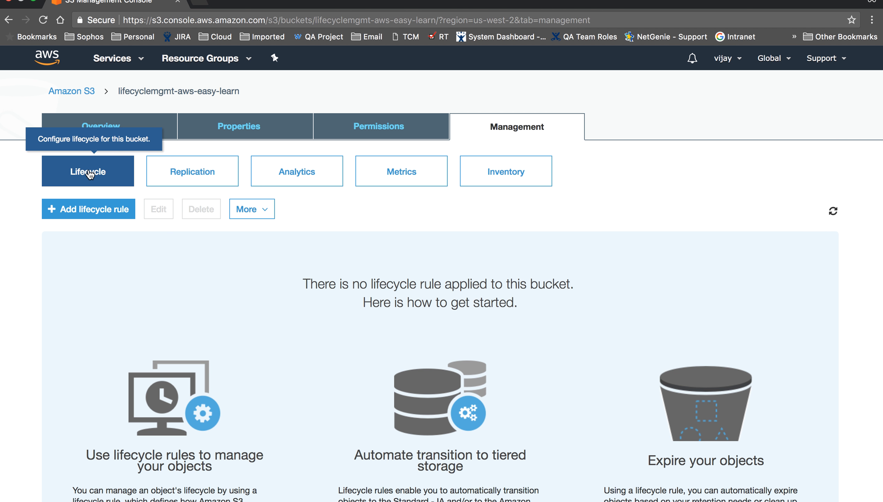
left_click(87, 212)
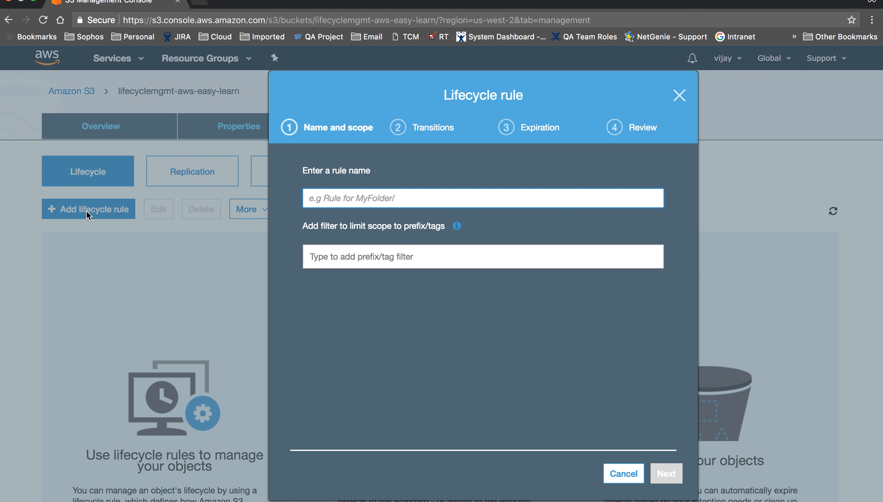
type("my")
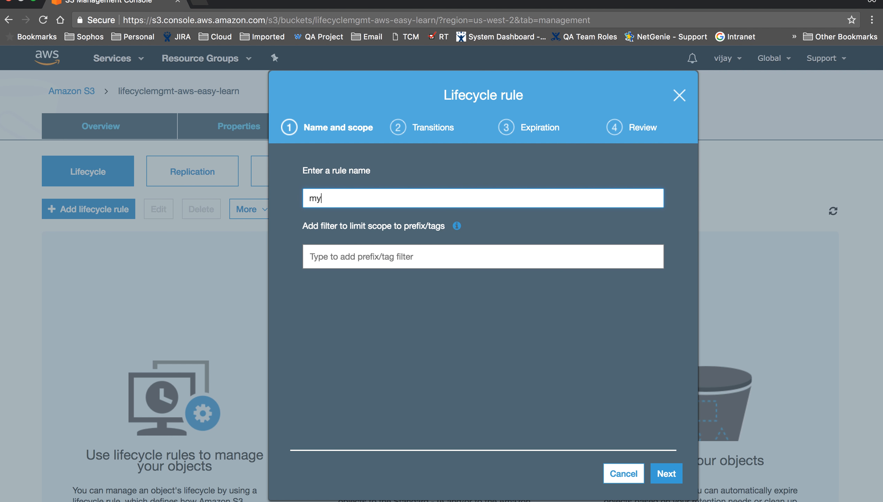
type("bucket")
left_click(667, 474)
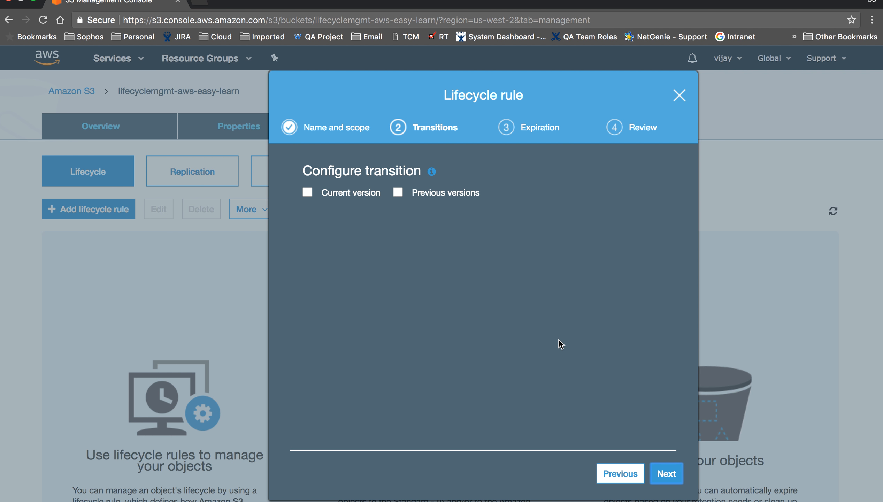
Enable transitions for the current version of objects and add a transition to Standard-IA after 30 days.
left_click(308, 192)
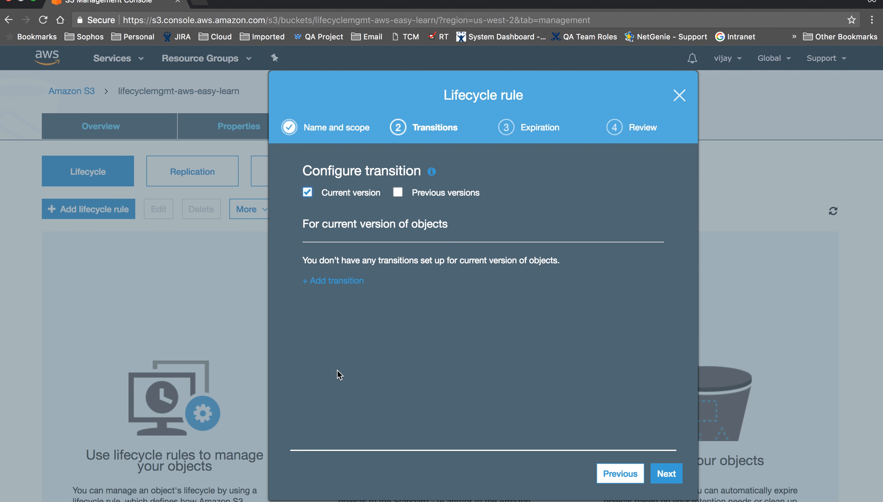
double_click(343, 259)
left_click(333, 281)
left_click(400, 320)
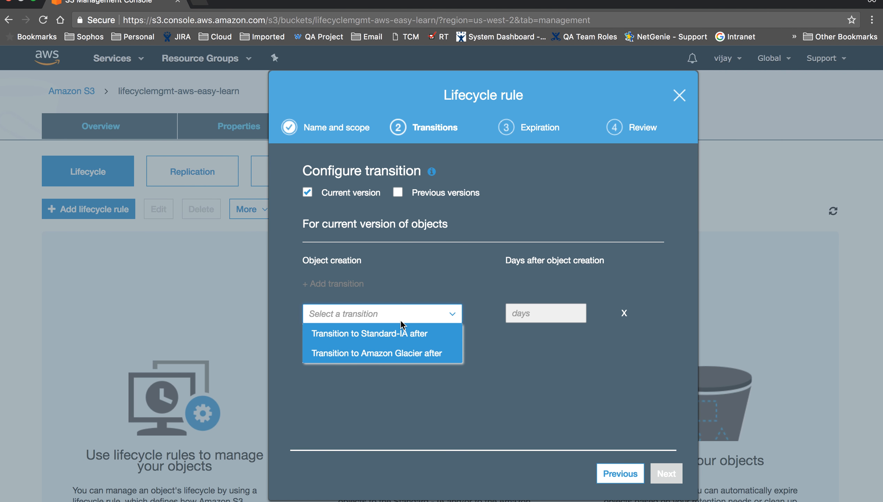
left_click(401, 333)
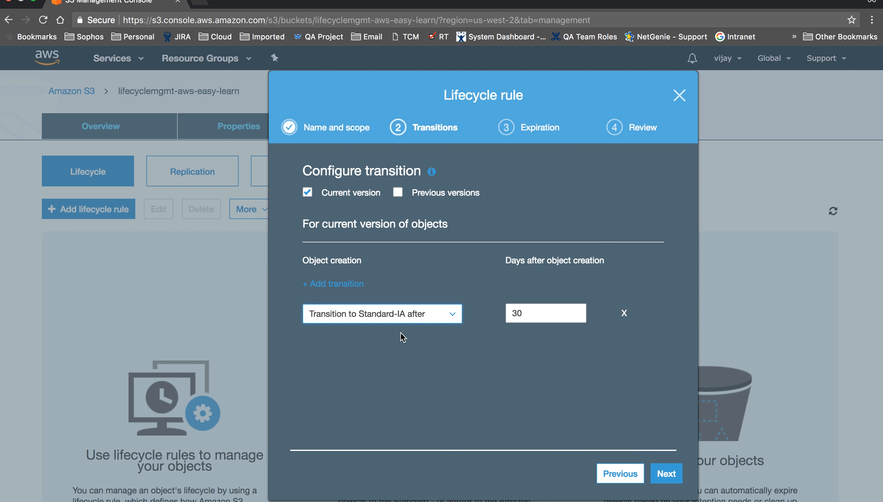
Try a 29-day delay for the Standard-IA transition and set it back to 30 days.
left_click(531, 317)
key("BackSpace")
key("BackSpace")
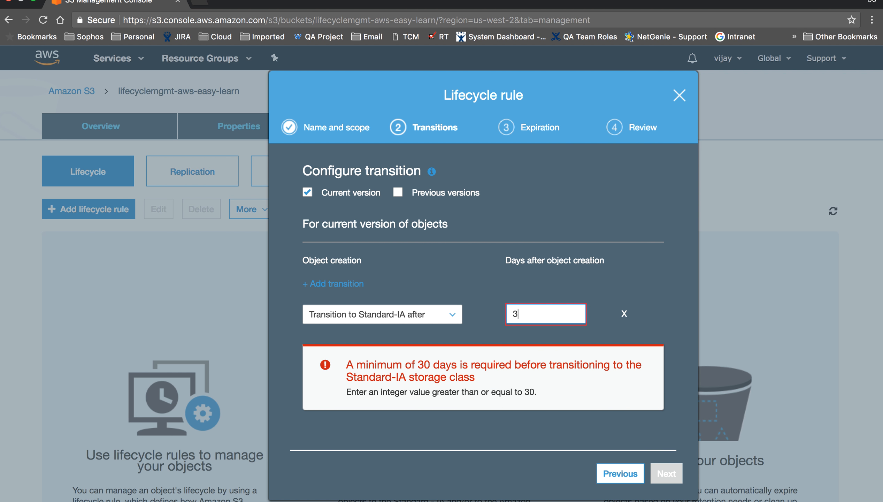
type("29")
key("BackSpace")
key("BackSpace")
type("30")
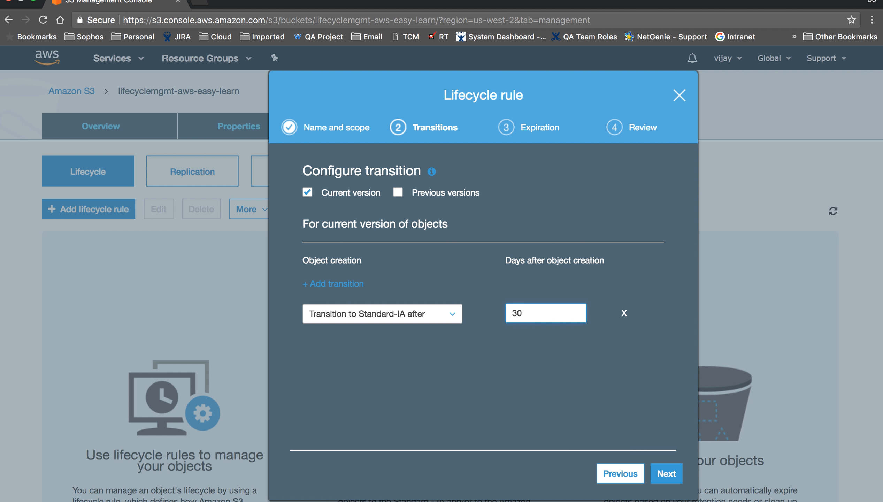
Add an Amazon Glacier transition, trying delays of 31 days and 1 day, and remove the Standard-IA transition.
left_click(351, 284)
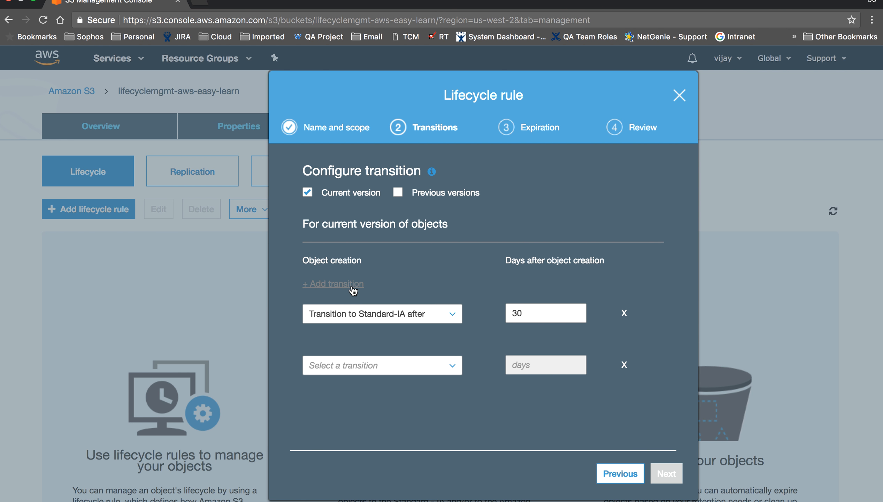
left_click(376, 365)
left_click(378, 405)
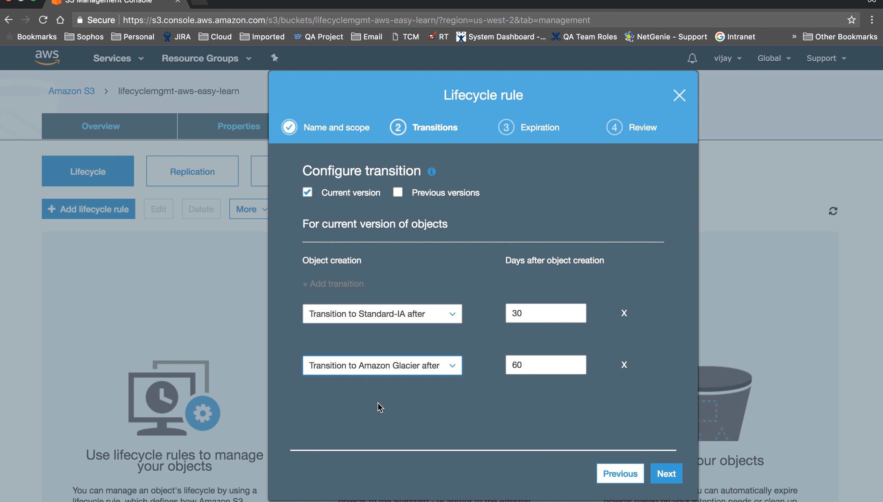
key("BackSpace")
key("BackSpace")
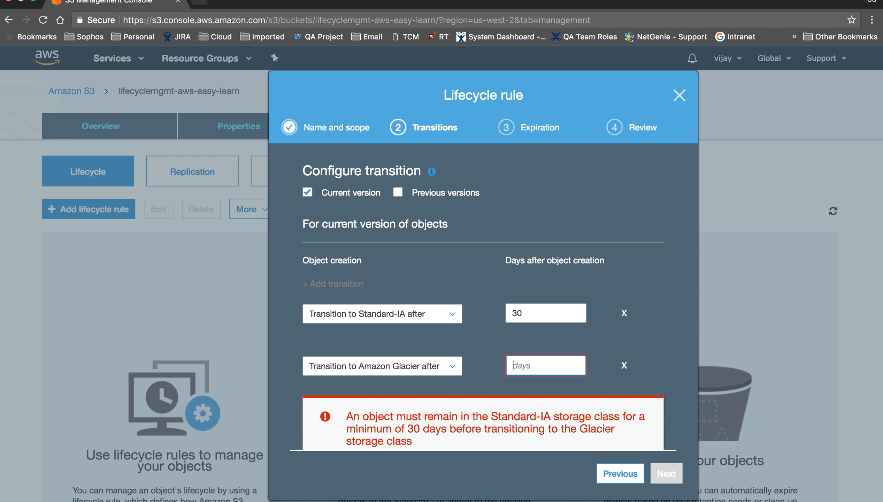
type("31")
key("BackSpace")
key("BackSpace")
type("1")
left_click(624, 313)
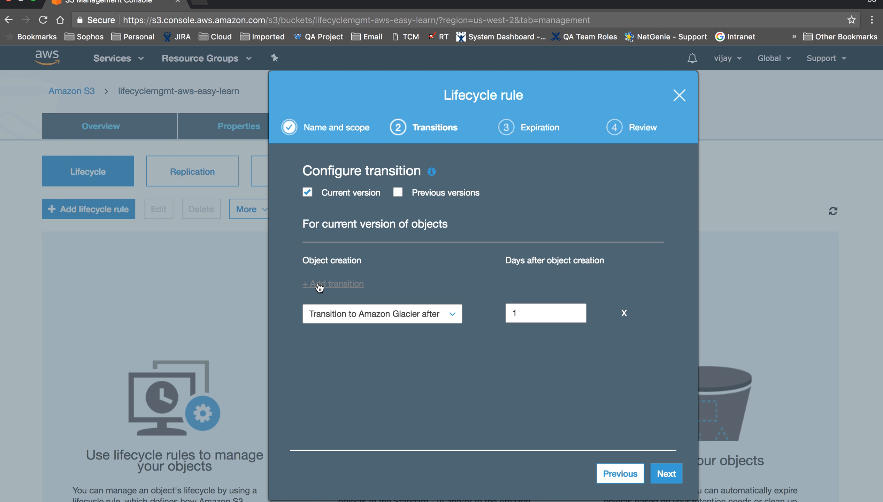
Change the remaining transition to Standard-IA after 30 days and add a second one to Amazon Glacier after 60 days.
left_click(361, 314)
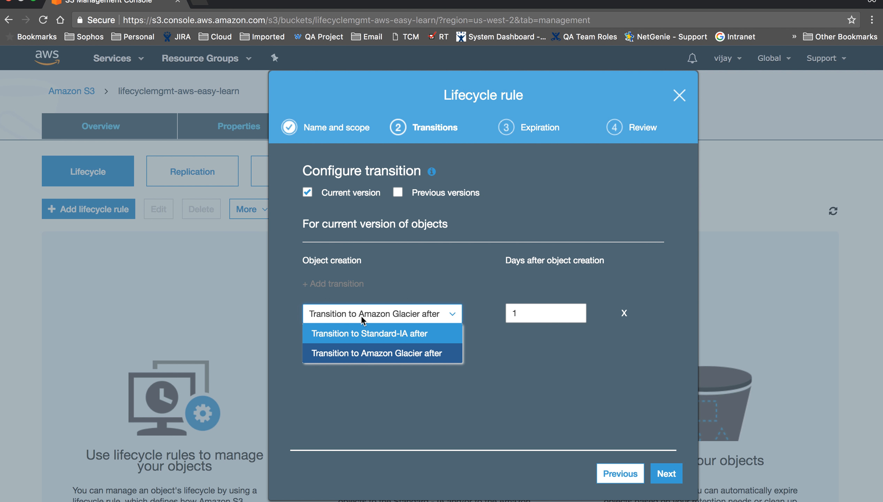
left_click(361, 330)
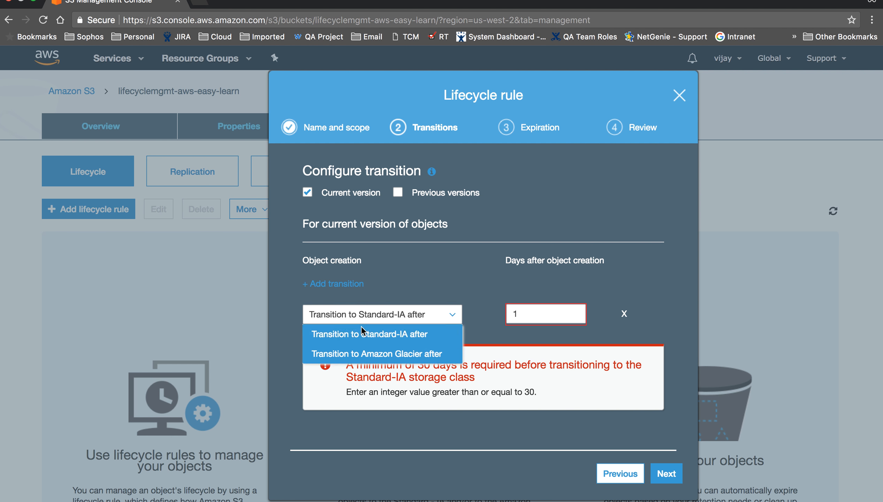
left_click(349, 289)
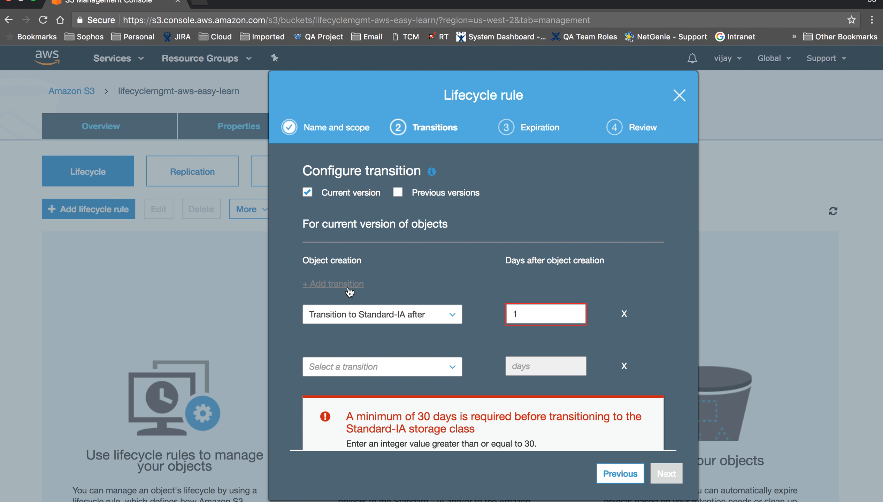
double_click(524, 314)
type("30")
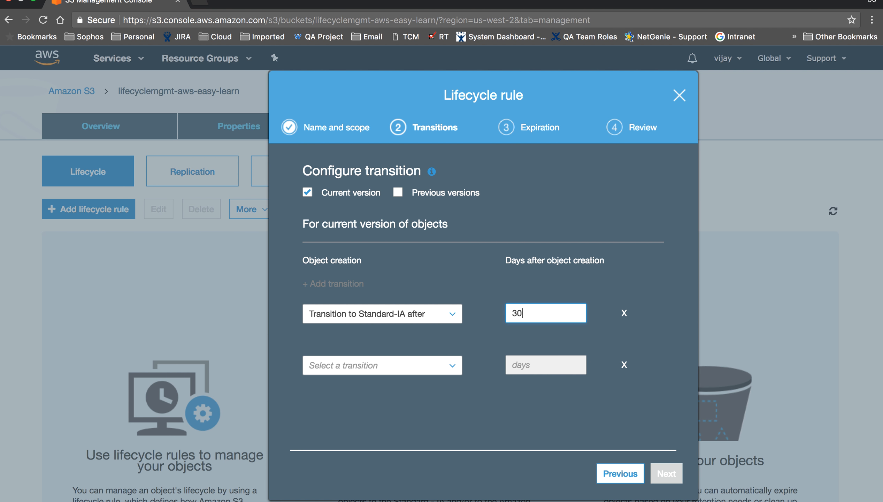
left_click(453, 362)
left_click(406, 412)
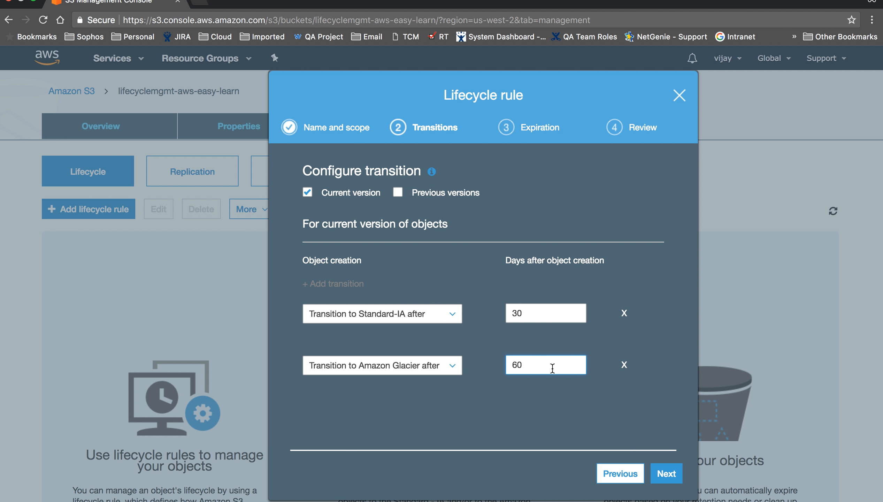
Set expiration of current object versions after 425 days and permanent deletion of previous versions after 365 days.
left_click(667, 474)
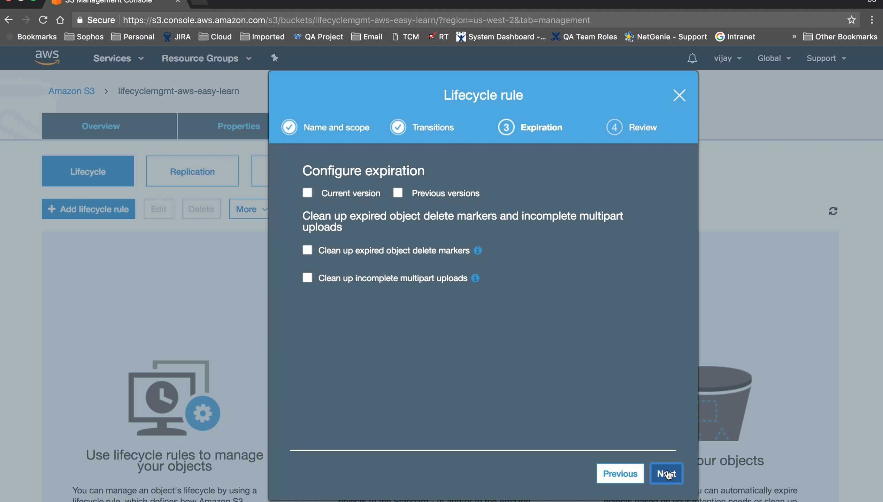
left_click(308, 193)
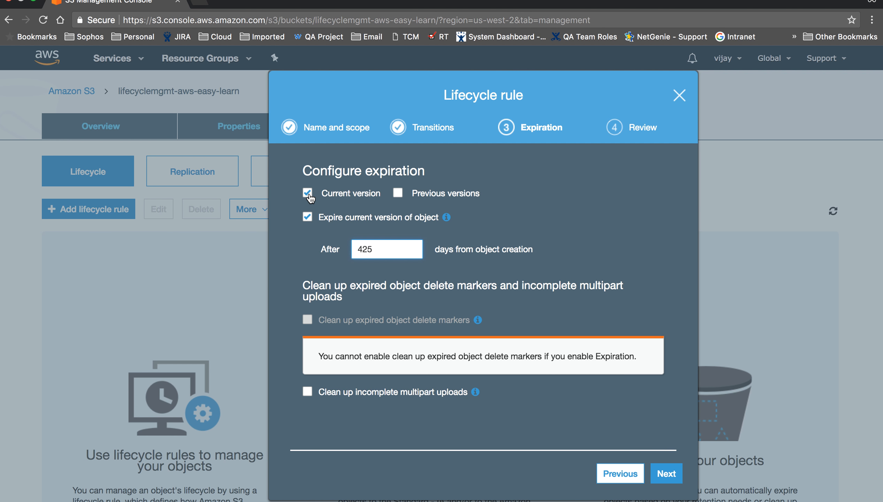
left_click(397, 193)
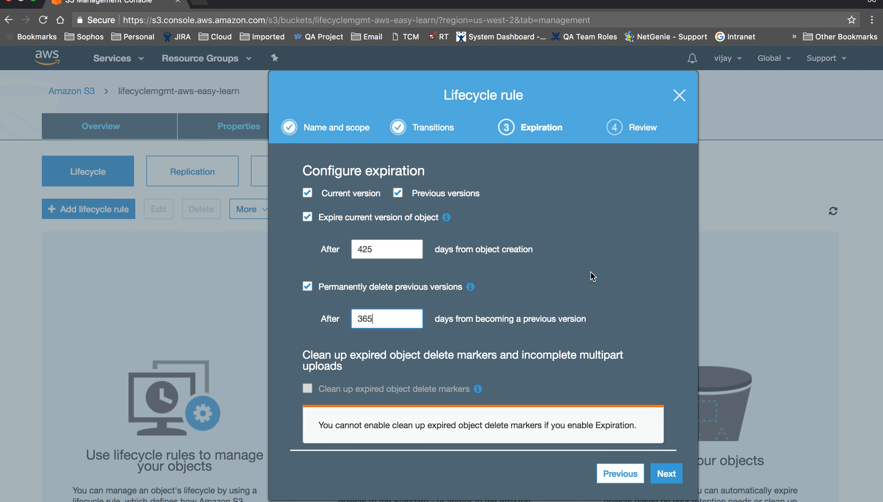
Try adding a transition for previous versions of objects, discard it, and return to the expiration settings.
left_click(628, 476)
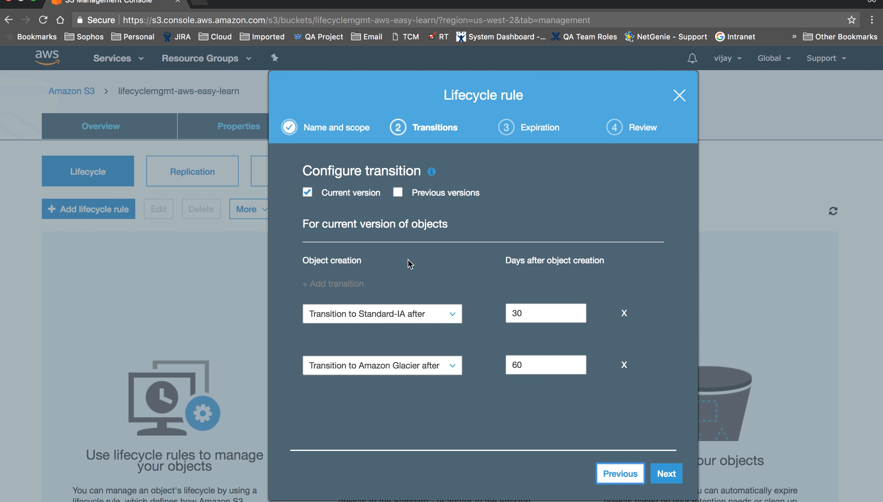
left_click(398, 193)
scroll(454, 276, "down", 5)
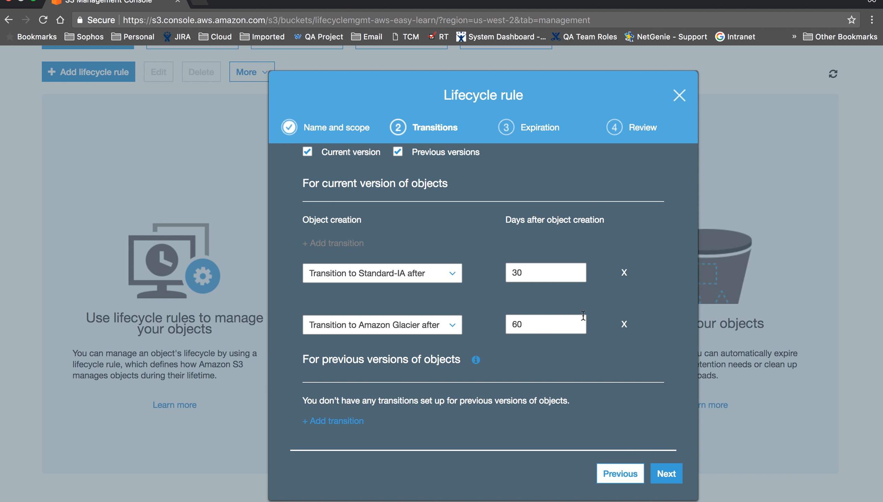
left_click(356, 423)
scroll(356, 423, "down", 3)
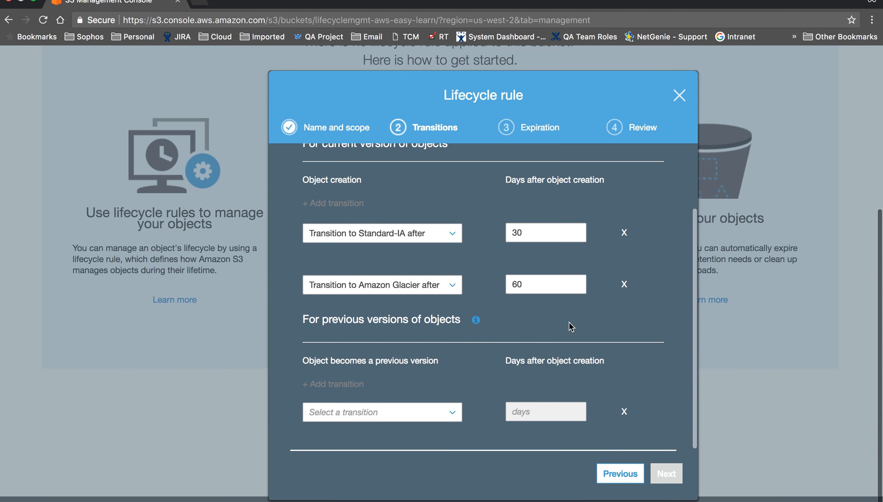
scroll(463, 331, "up", 5)
left_click(397, 193)
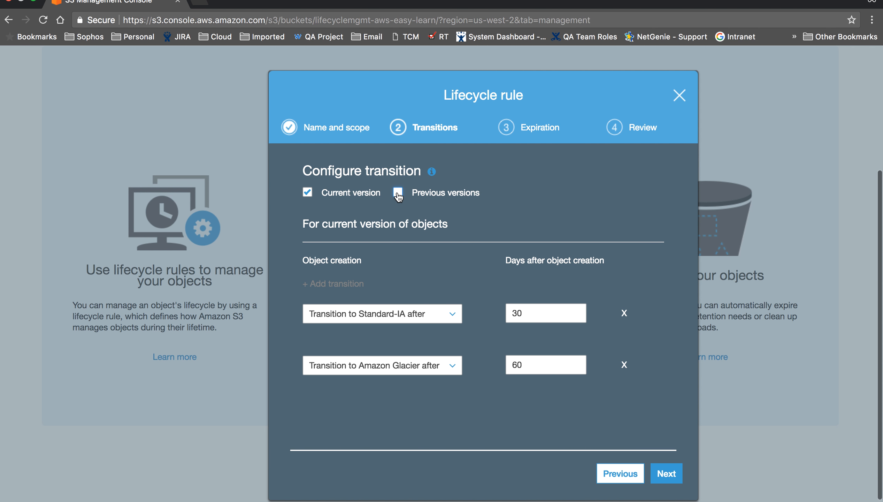
left_click(676, 478)
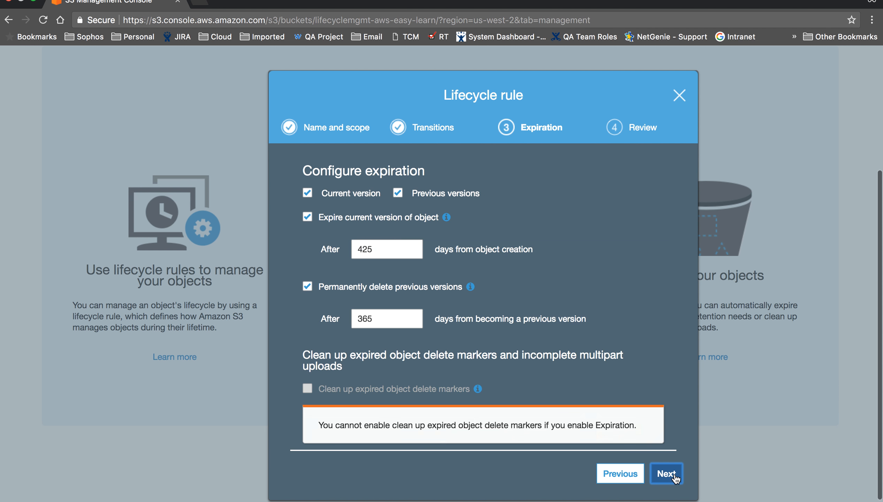
Review the mybucket lifecycle rule and save it.
left_click(666, 474)
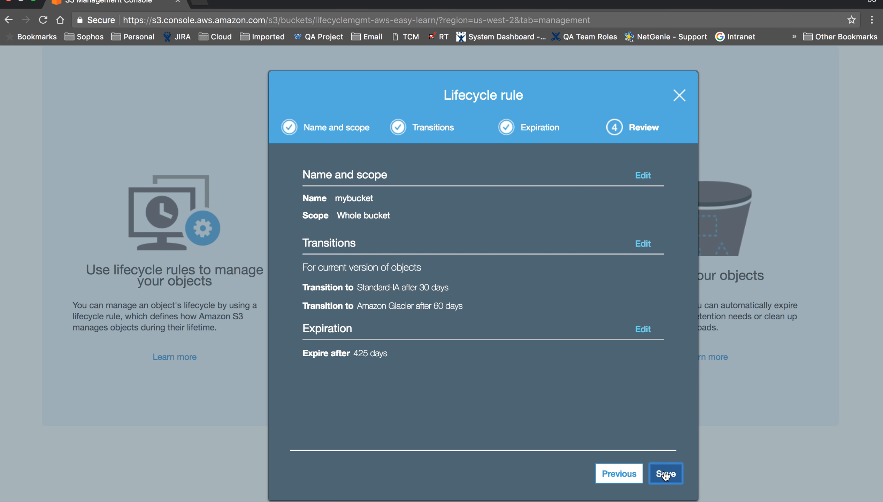
left_click(665, 474)
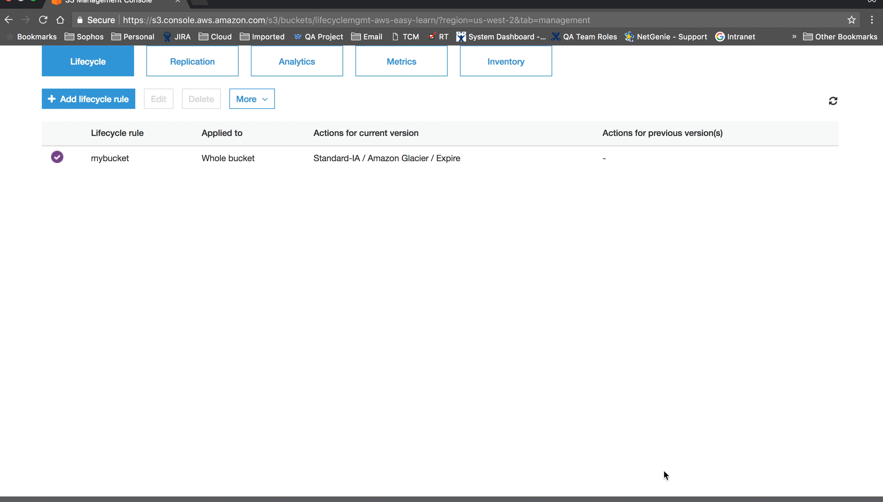
scroll(664, 470, "up", 3)
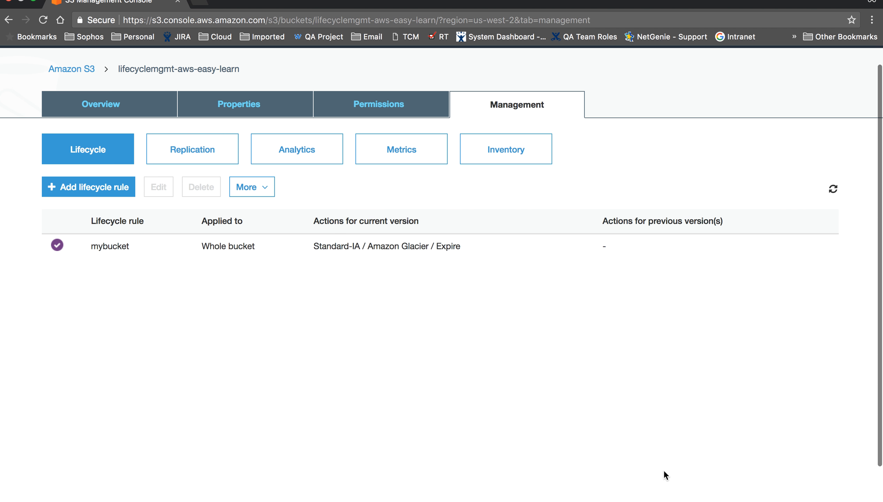
Select the saved mybucket rule and view the bucket's overview.
left_click(480, 255)
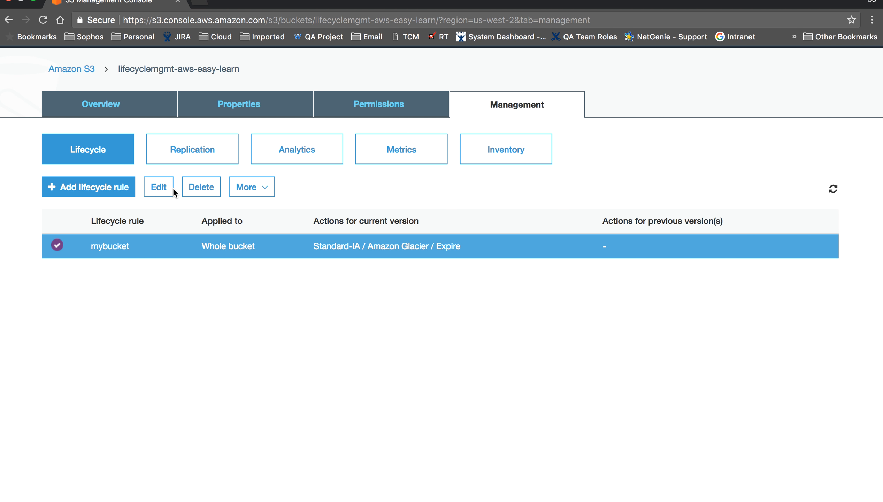
scroll(247, 374, "up", 2)
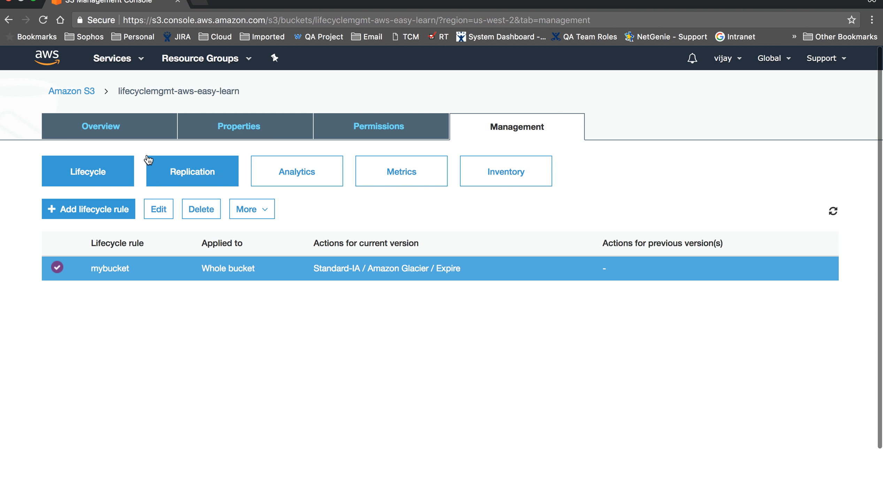
left_click(137, 126)
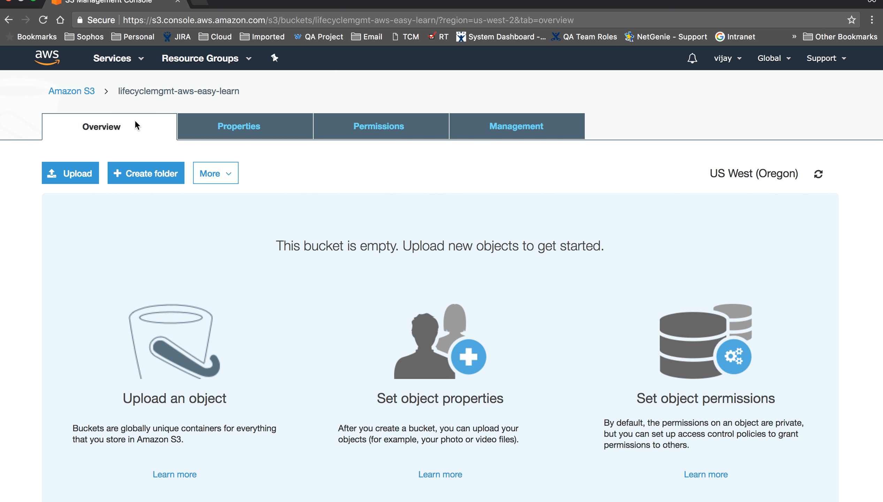